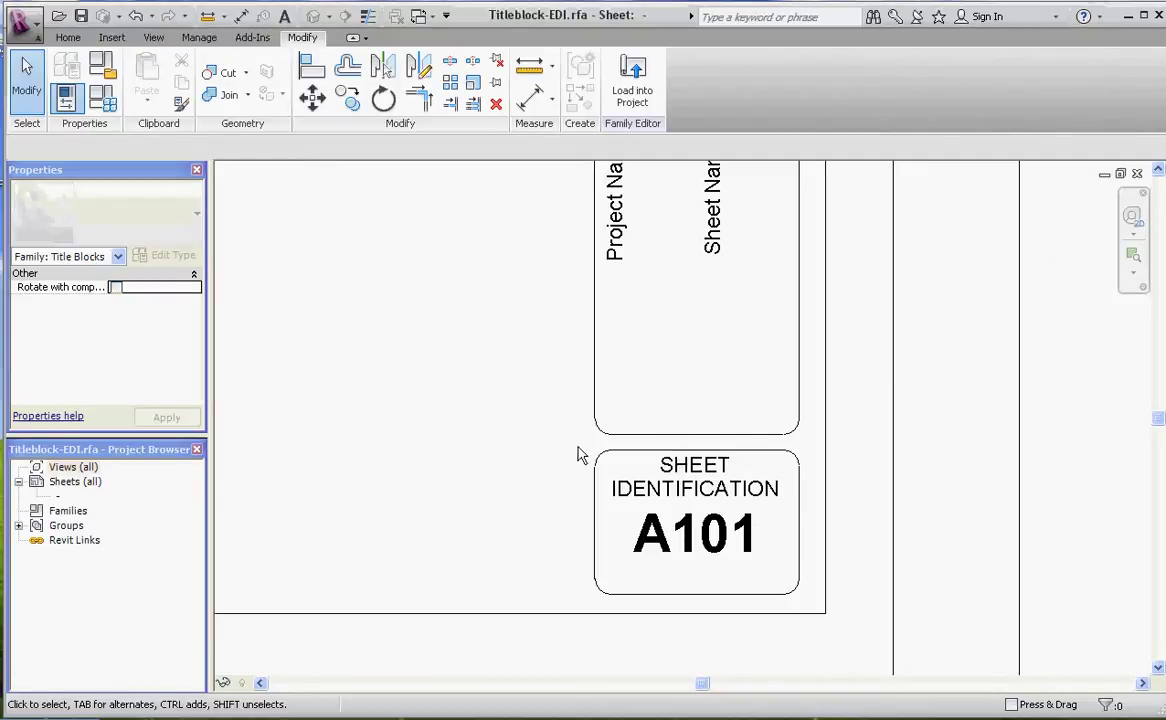
Examine the title block's overall sheet border and the sheet identification area in its lower corner
scroll(578, 456, "down", 6)
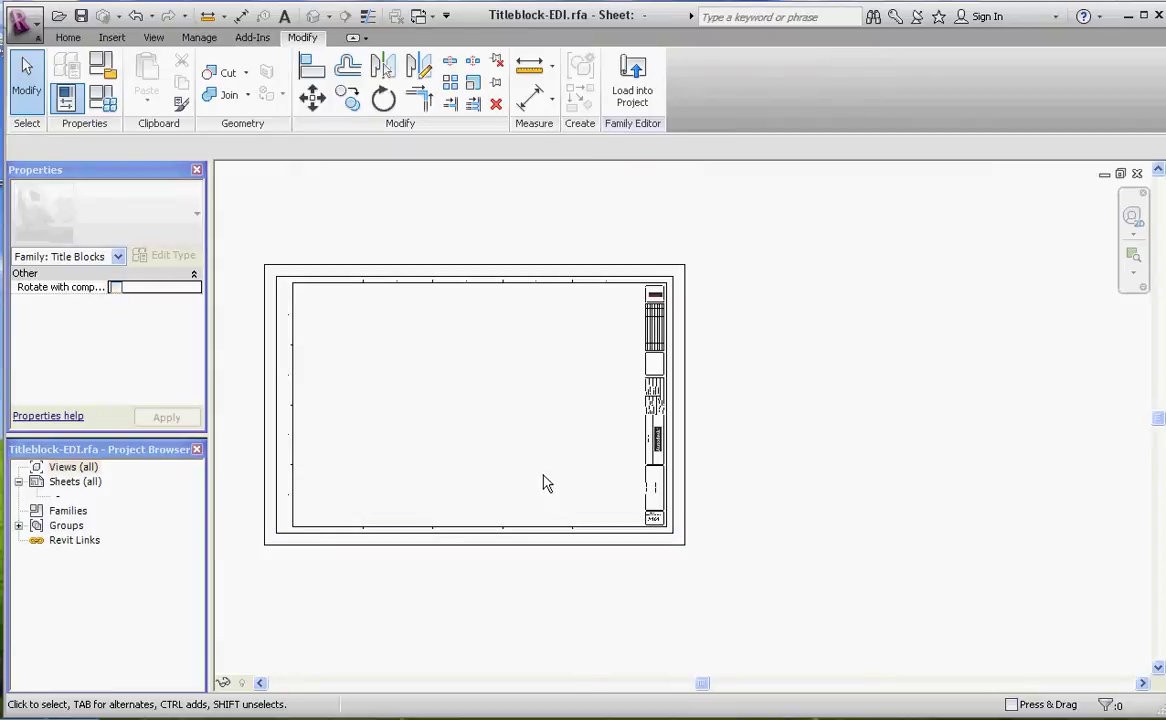
scroll(391, 437, "up", 2)
scroll(388, 461, "up", 1)
scroll(410, 468, "down", 2)
scroll(370, 461, "up", 1)
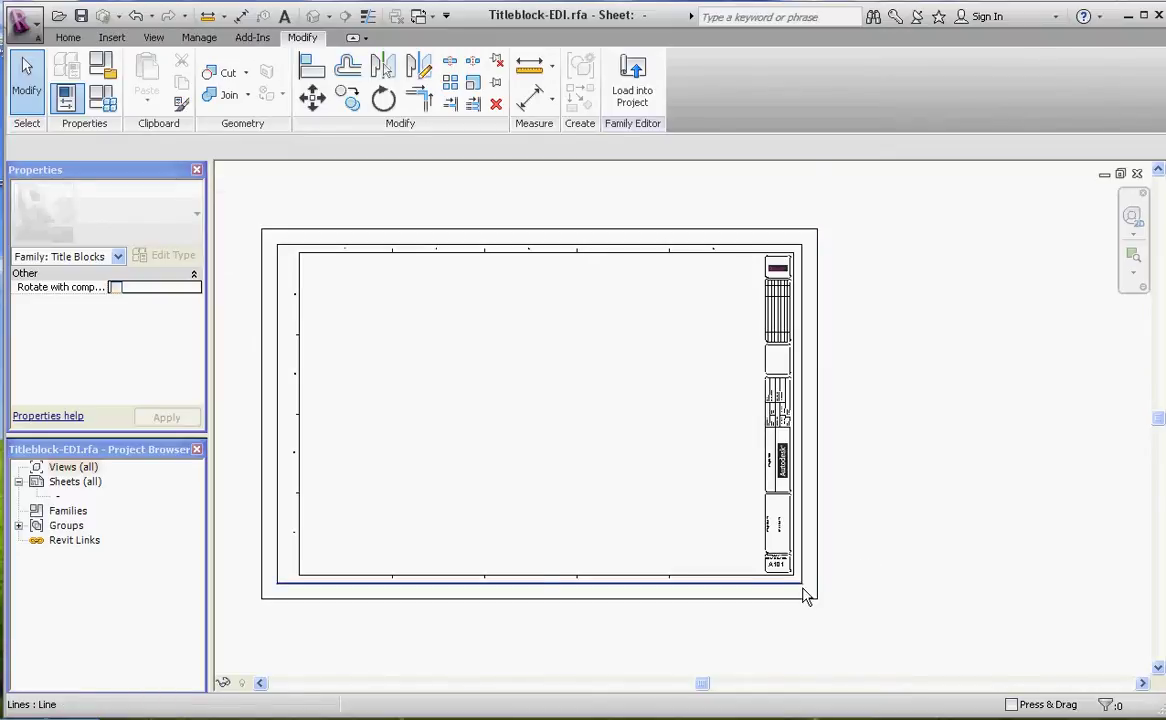
scroll(806, 596, "up", 5)
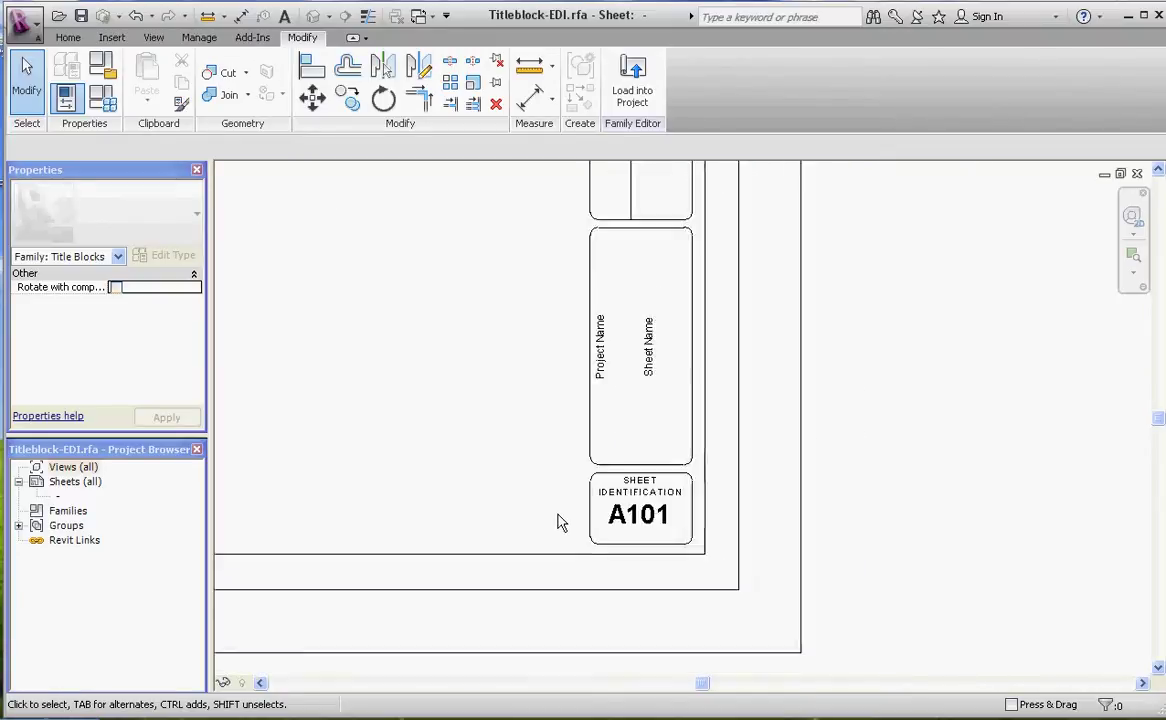
scroll(558, 521, "down", 2)
scroll(558, 521, "up", 2)
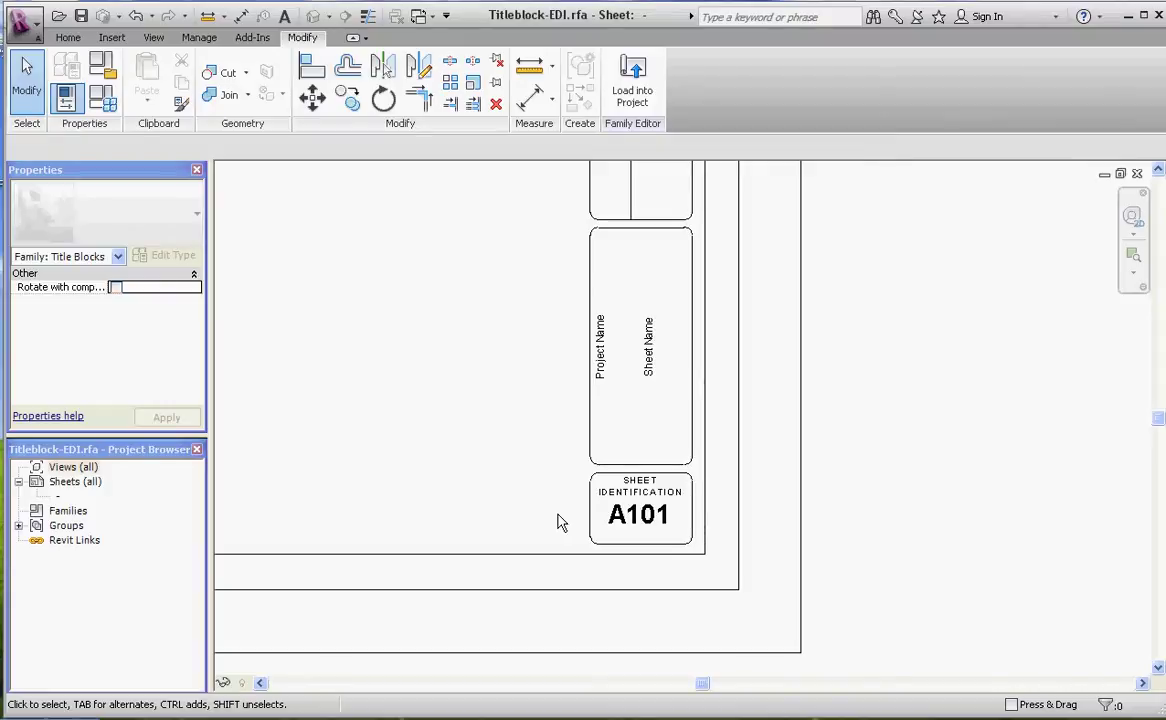
scroll(625, 600, "down", 2)
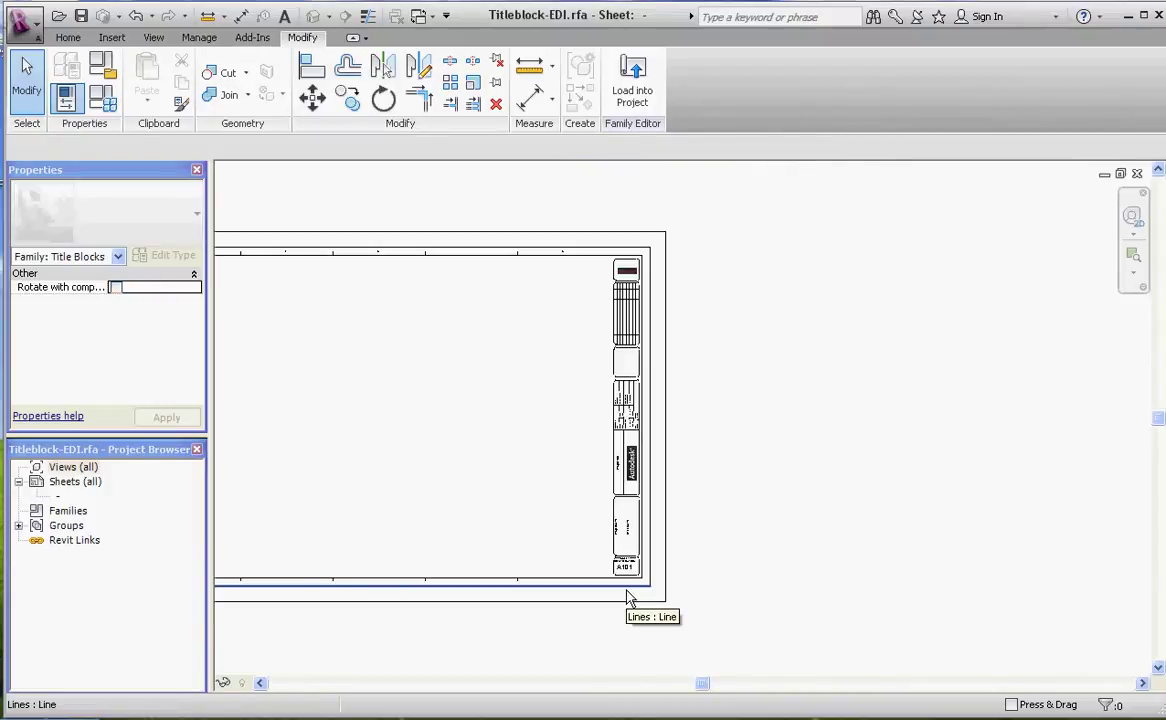
scroll(624, 588, "up", 1)
scroll(624, 588, "up", 1)
scroll(626, 552, "up", 2)
scroll(627, 540, "up", 1)
scroll(515, 580, "down", 2)
scroll(520, 578, "up", 1)
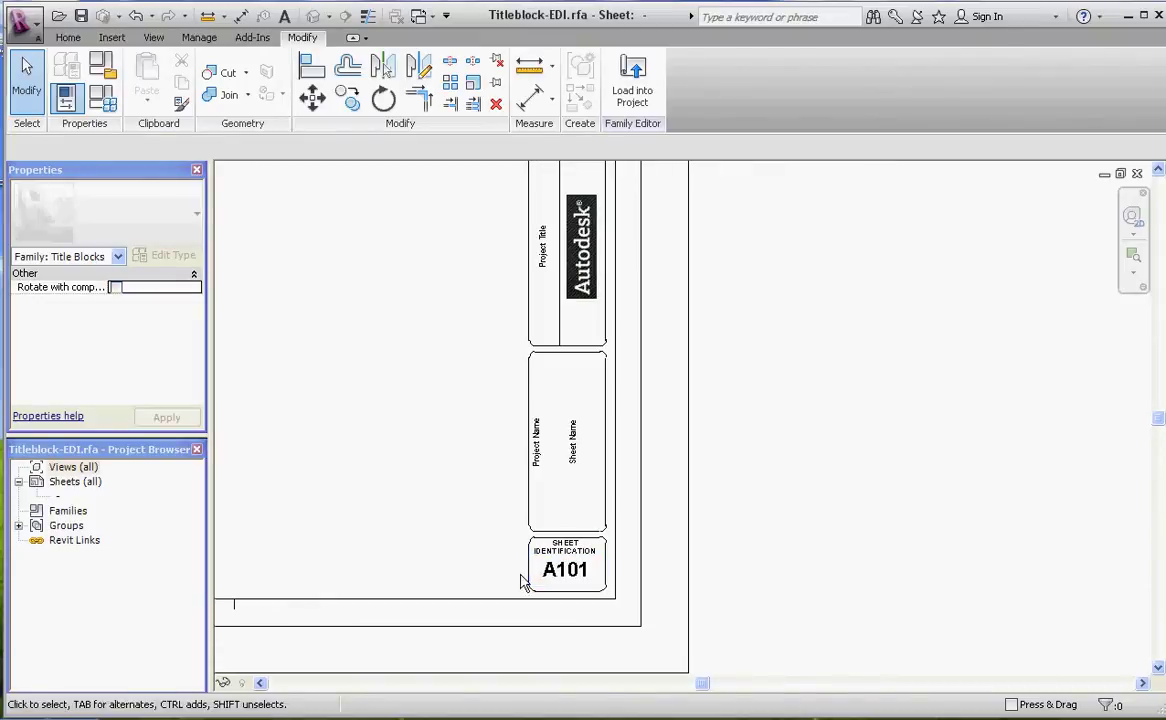
Examine the title block strip from the Revit logo and revision grid to the sheet number box
scroll(529, 585, "down", 2)
scroll(573, 471, "down", 1)
scroll(567, 463, "up", 3)
scroll(557, 444, "down", 1)
scroll(543, 244, "up", 3)
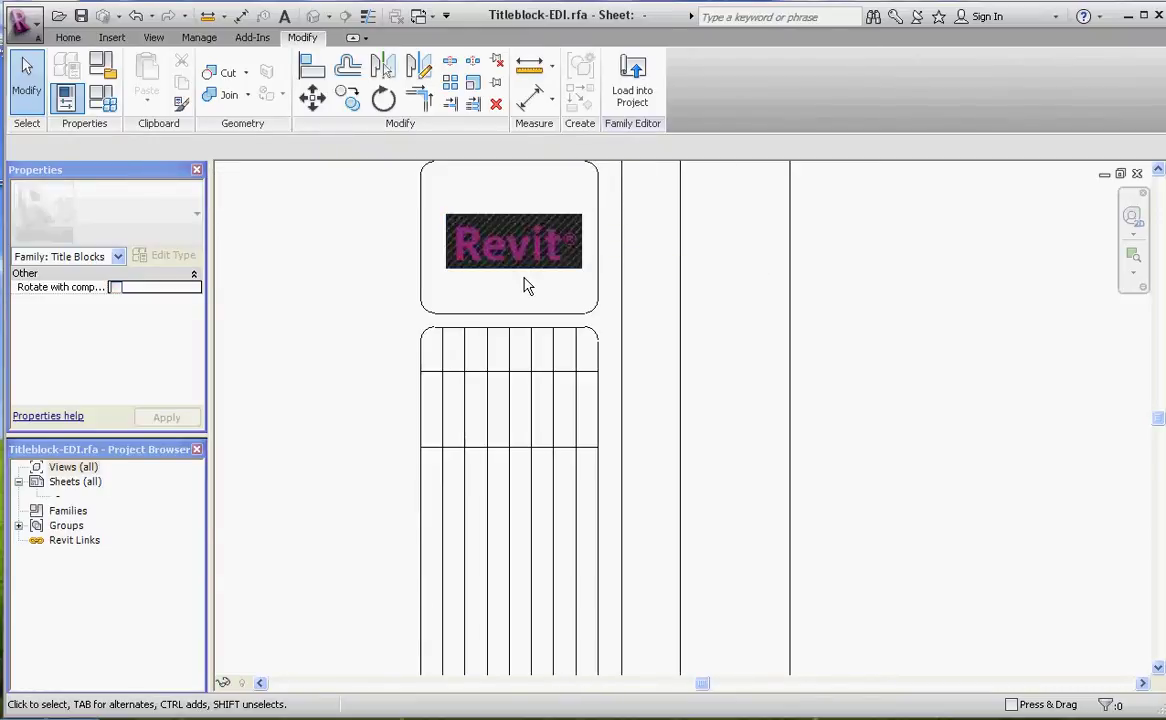
scroll(475, 258, "down", 5)
scroll(432, 645, "up", 5)
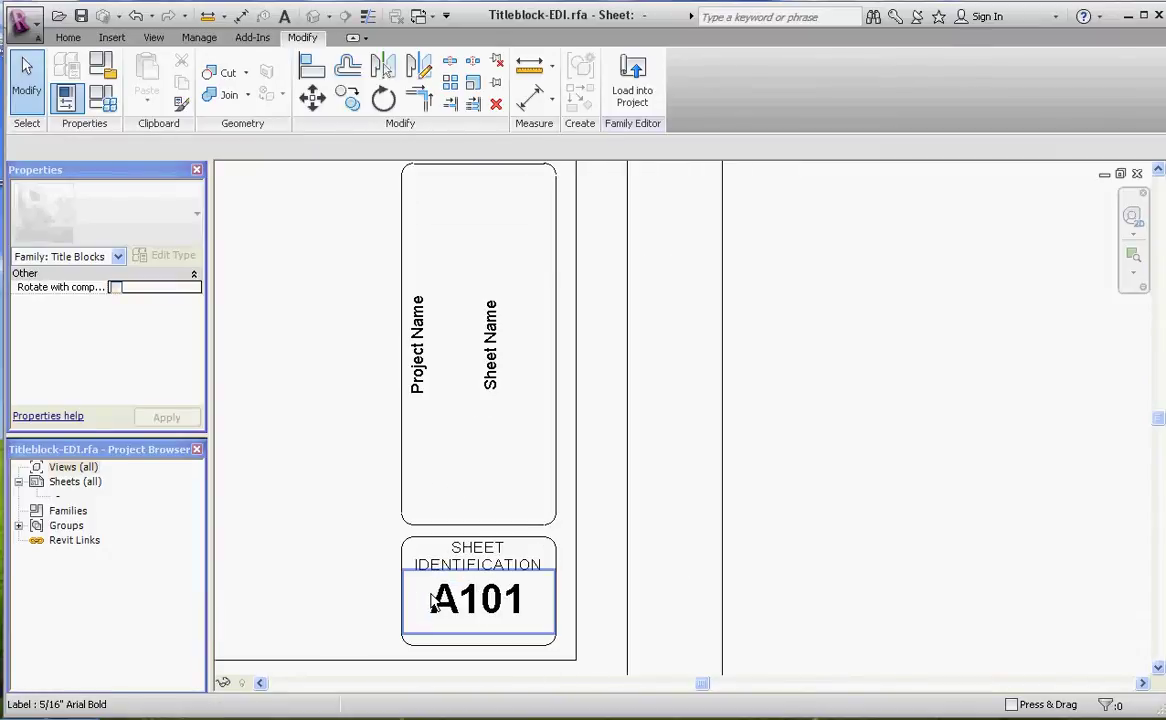
scroll(697, 569, "down", 1)
scroll(697, 569, "down", 1)
scroll(491, 593, "up", 1)
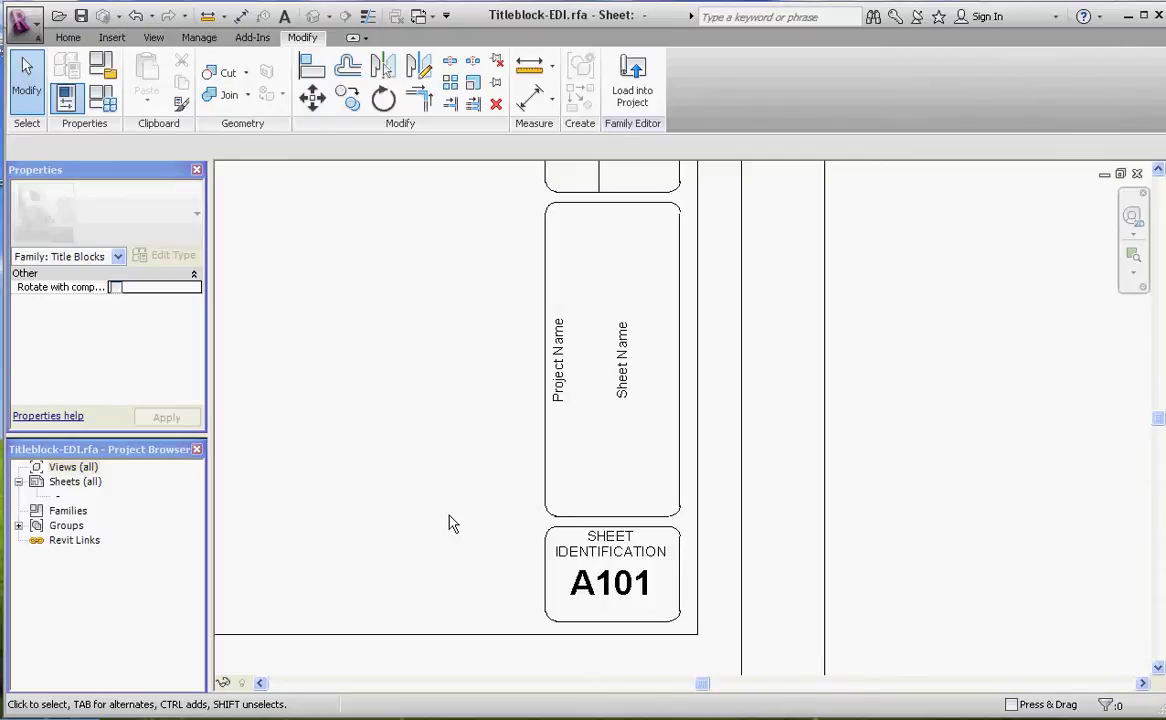
scroll(565, 403, "down", 3)
scroll(603, 228, "up", 3)
scroll(507, 377, "down", 2)
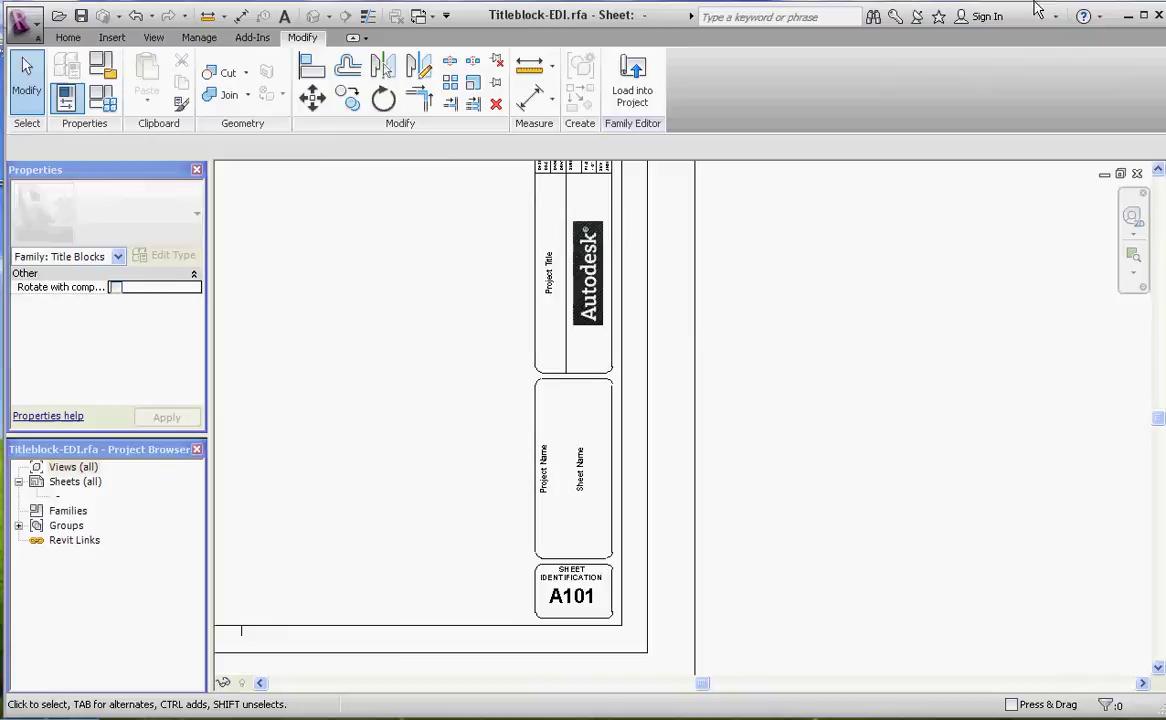
Examine the title block's information fields, from the designer, date and plot data to the project and sheet names
scroll(650, 250, "down", 3)
scroll(563, 243, "up", 5)
scroll(563, 243, "up", 2)
scroll(507, 485, "down", 2)
scroll(560, 280, "up", 2)
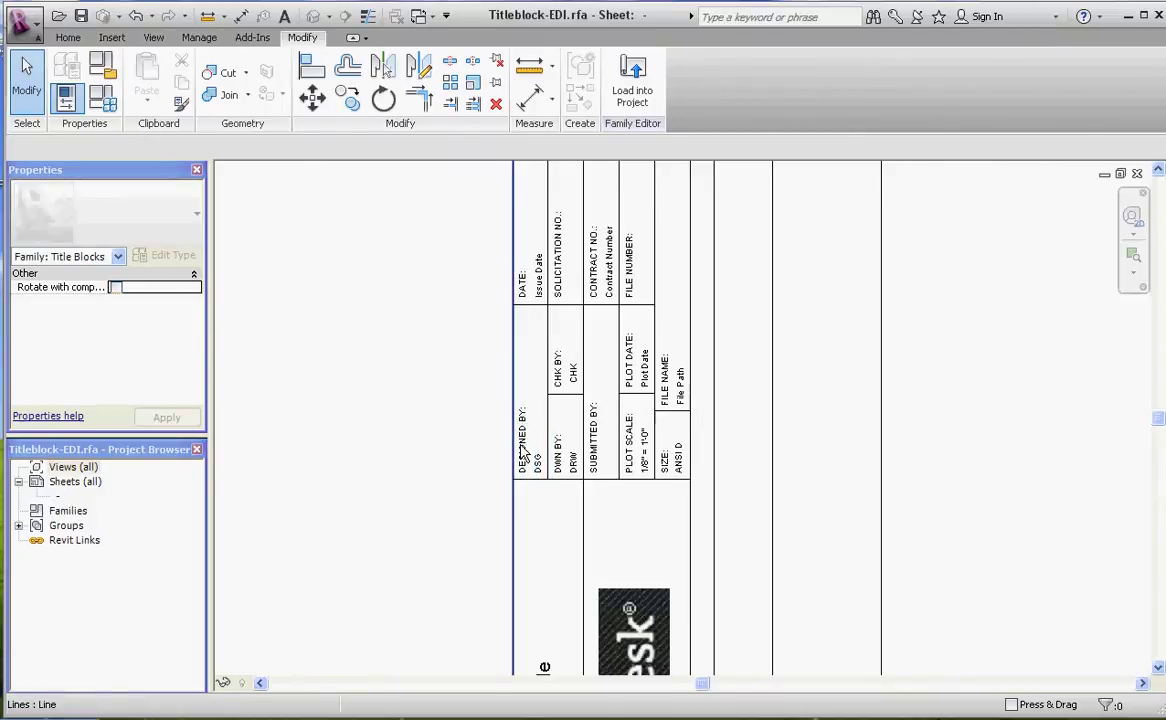
scroll(527, 440, "up", 2)
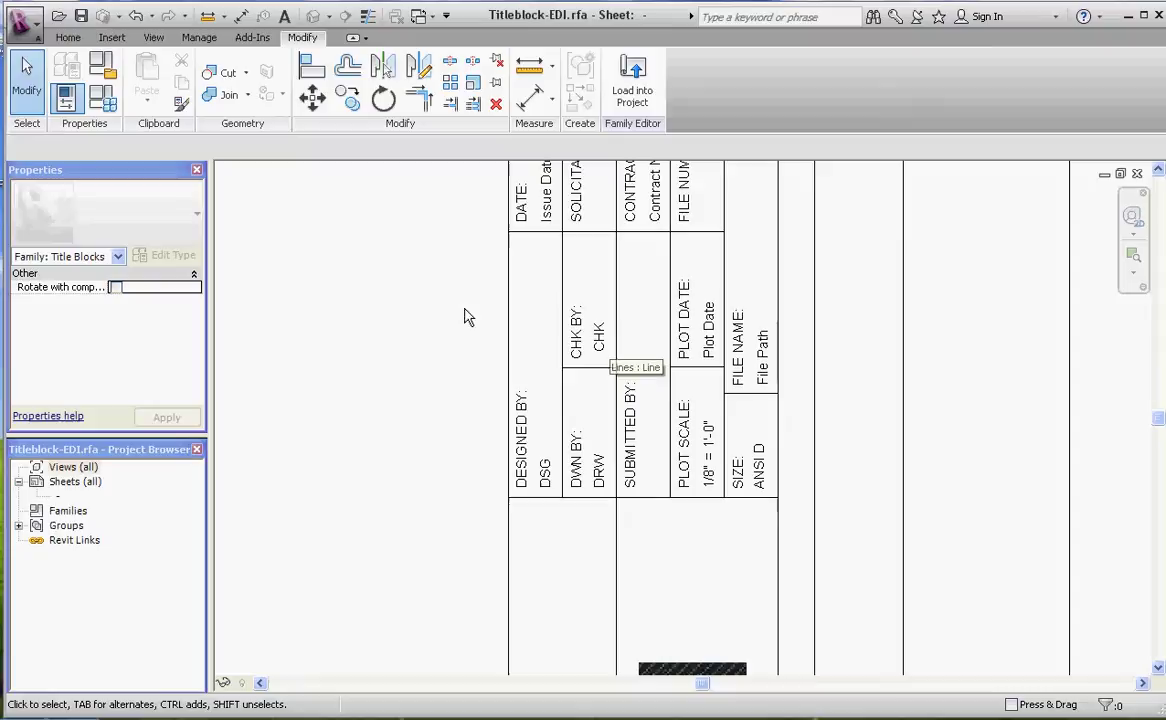
scroll(445, 294, "down", 4)
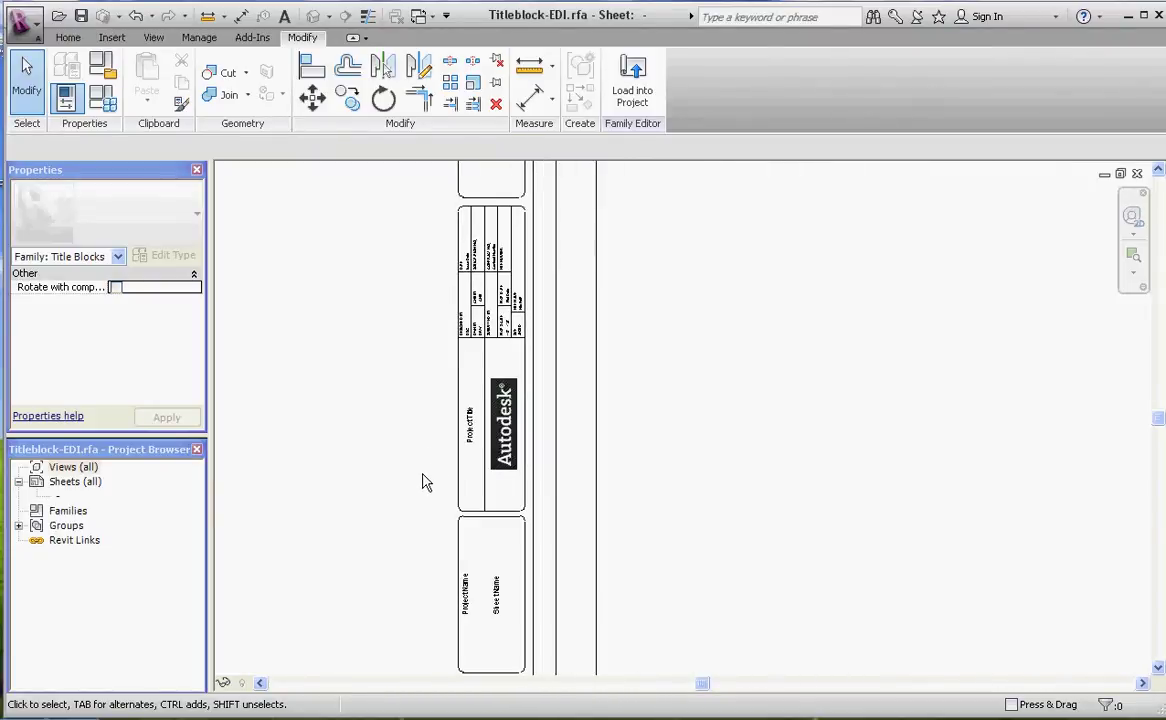
scroll(547, 668, "down", 1)
scroll(563, 577, "up", 4)
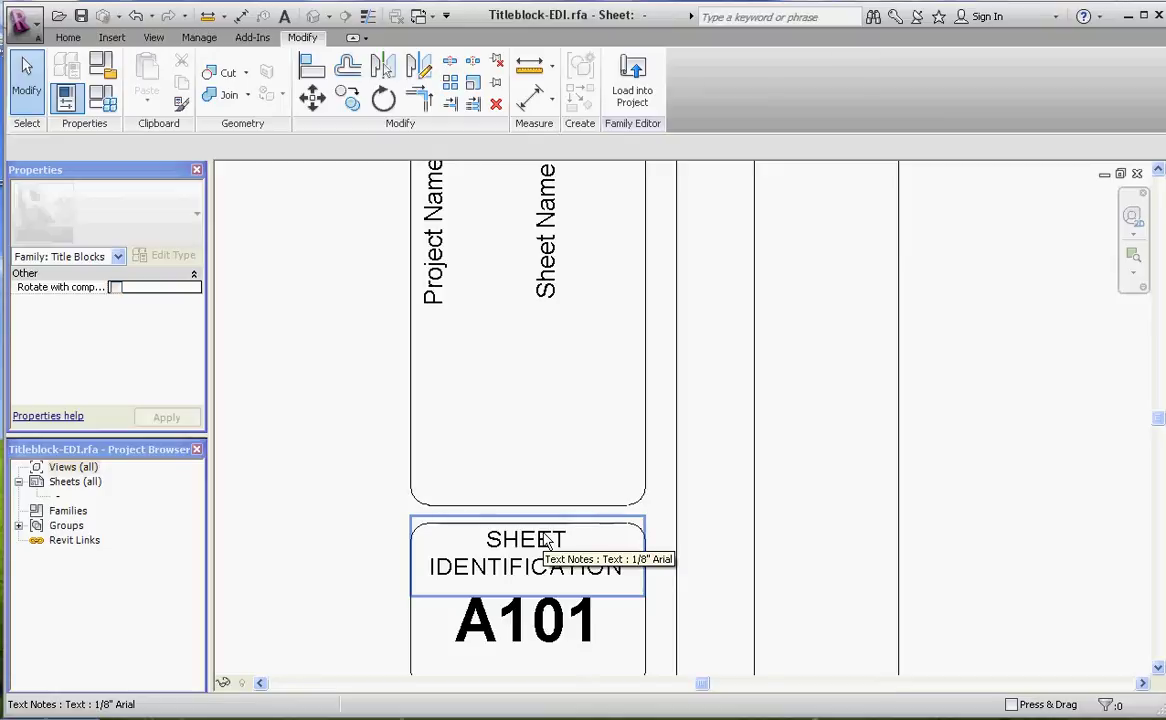
scroll(525, 500, "down", 4)
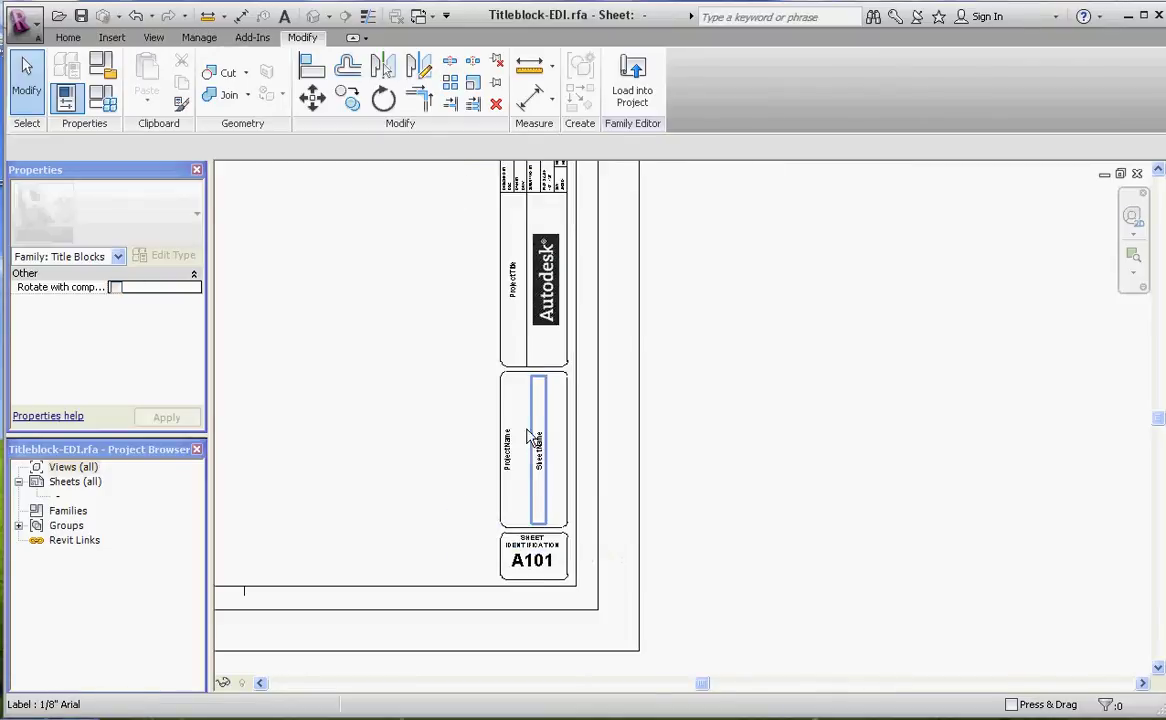
scroll(529, 437, "up", 2)
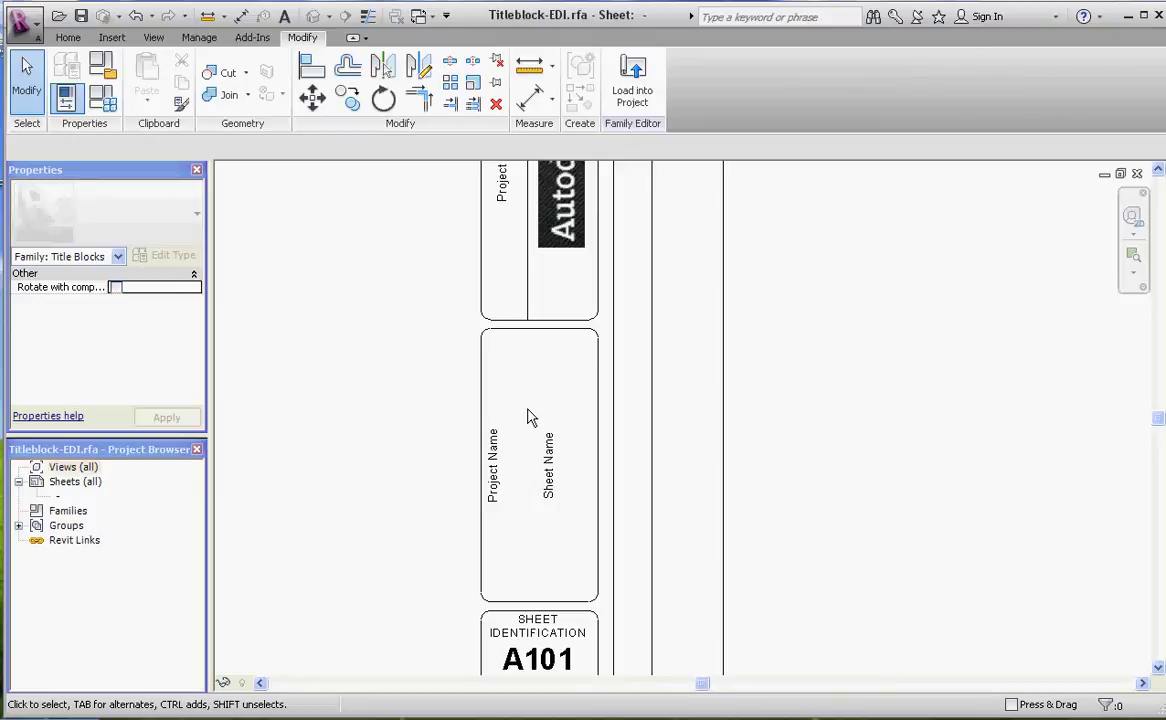
scroll(577, 346, "down", 3)
scroll(528, 442, "up", 3)
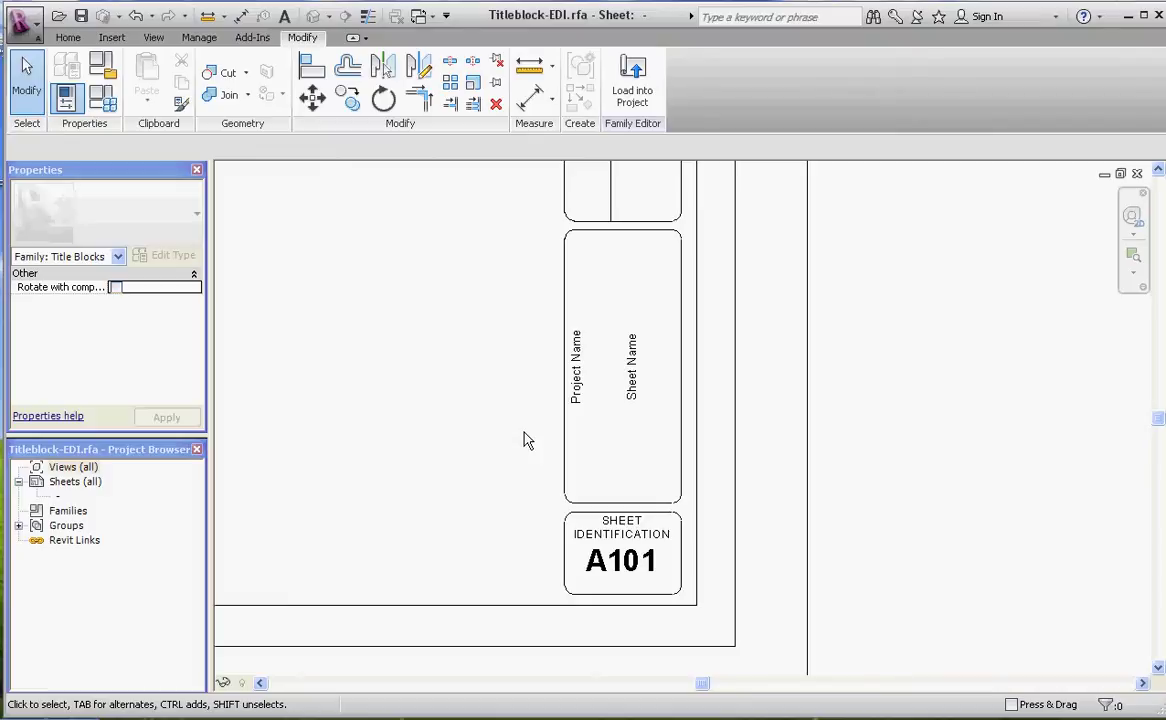
Inspect the properties of the SHEET IDENTIFICATION text note and the A101 label beneath it
scroll(700, 576, "up", 2)
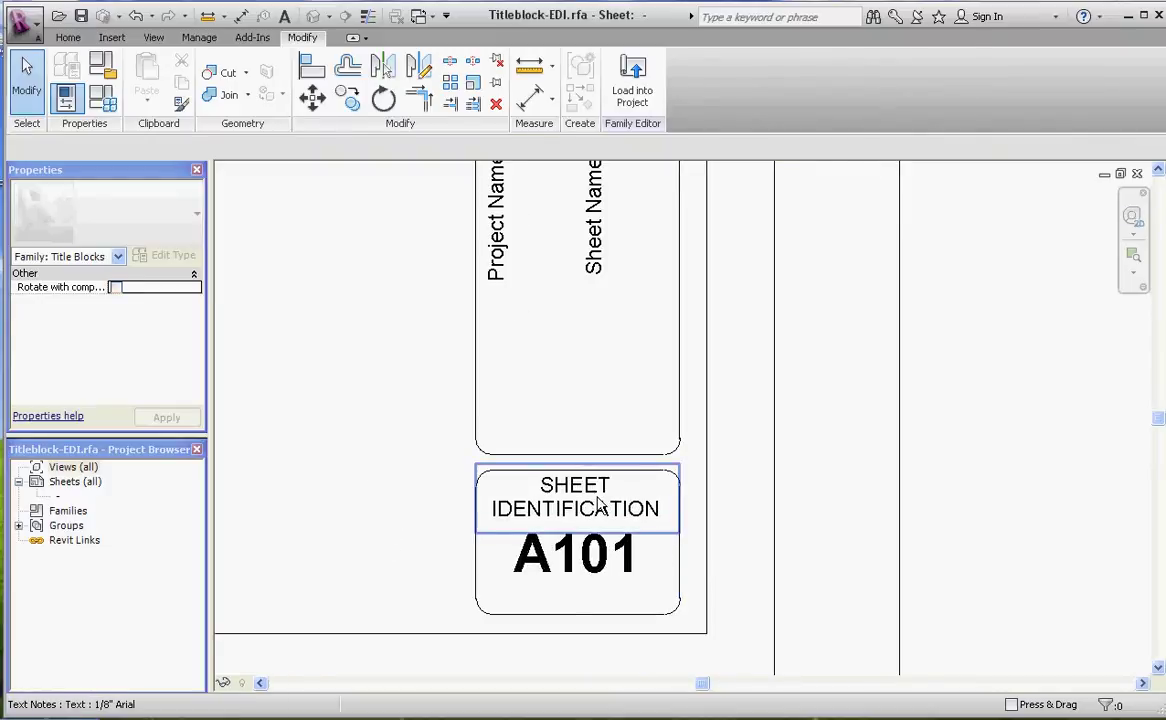
scroll(595, 500, "up", 1)
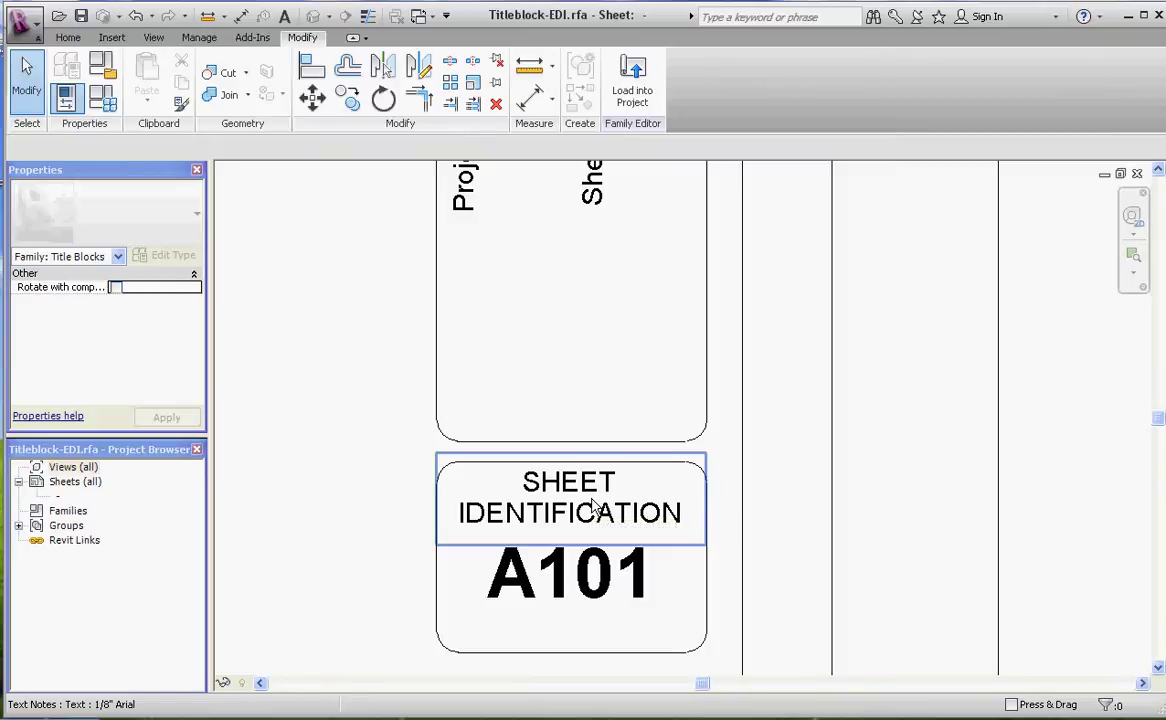
left_click(595, 505)
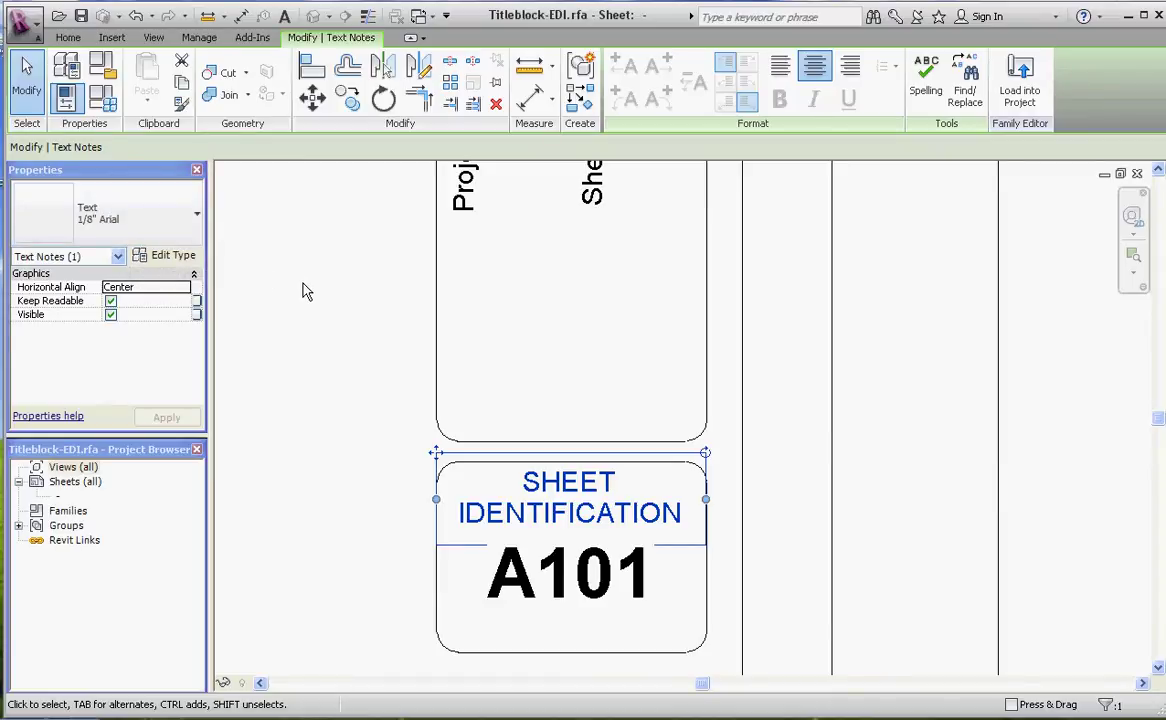
left_click(606, 607)
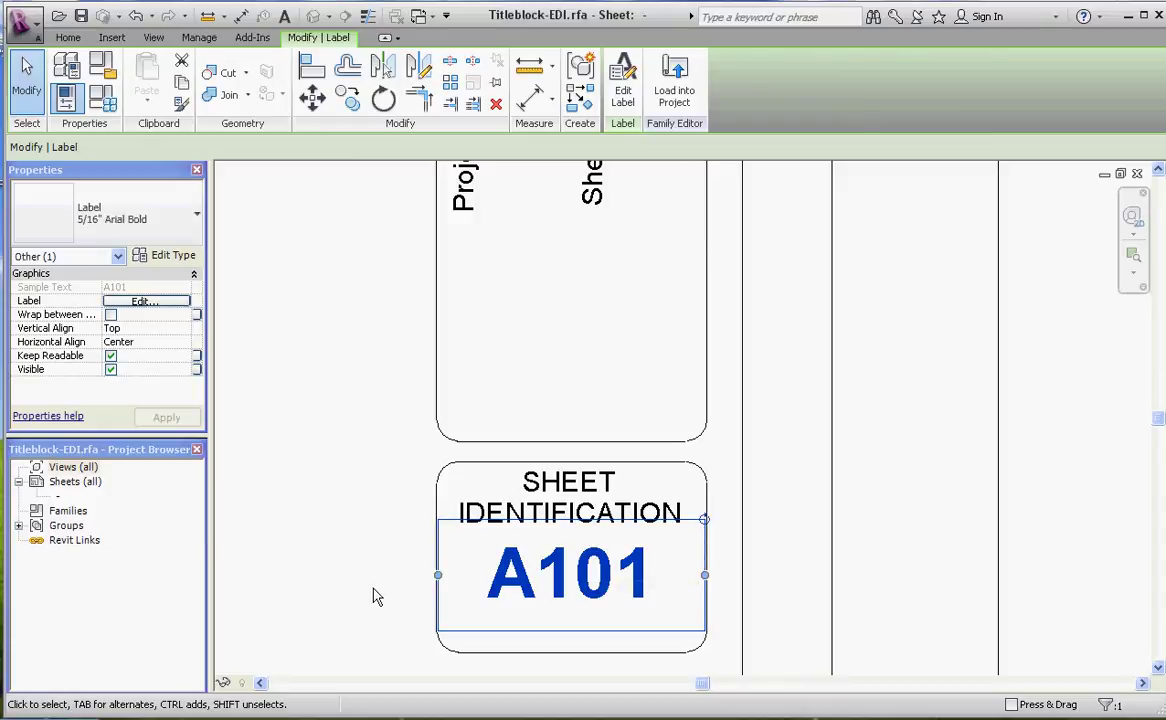
left_click(372, 429)
scroll(333, 600, "down", 2)
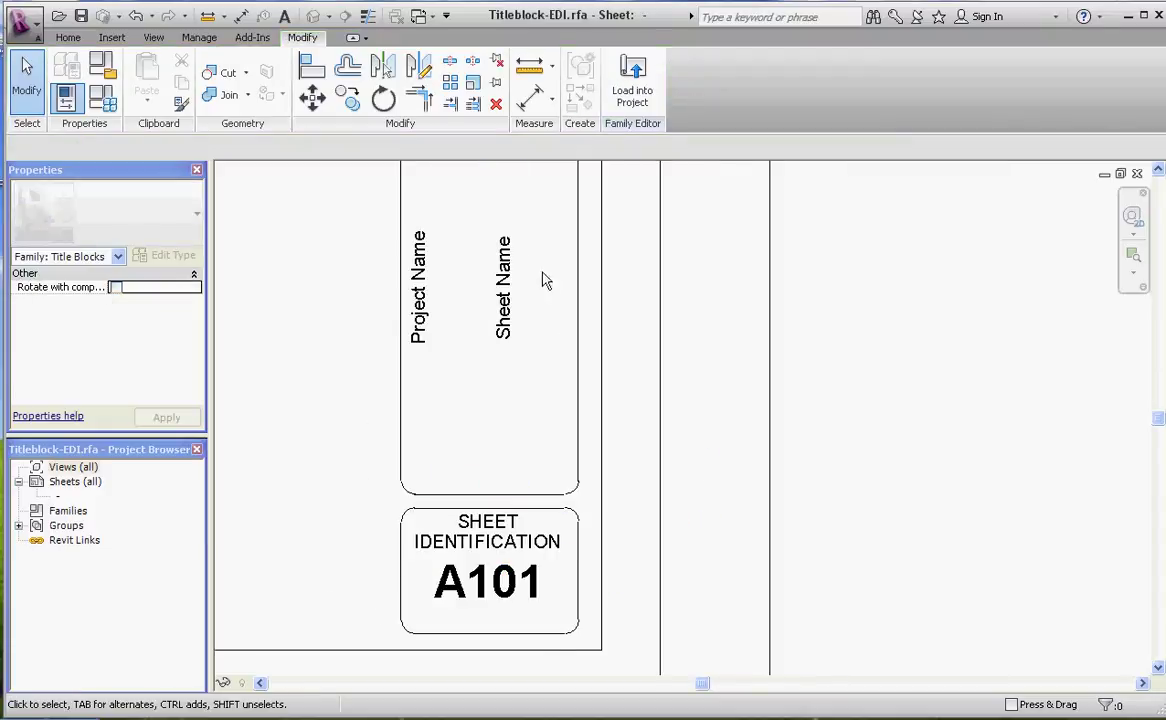
Inspect the properties of the Sheet Name label above the sheet identification box
scroll(544, 280, "up", 3)
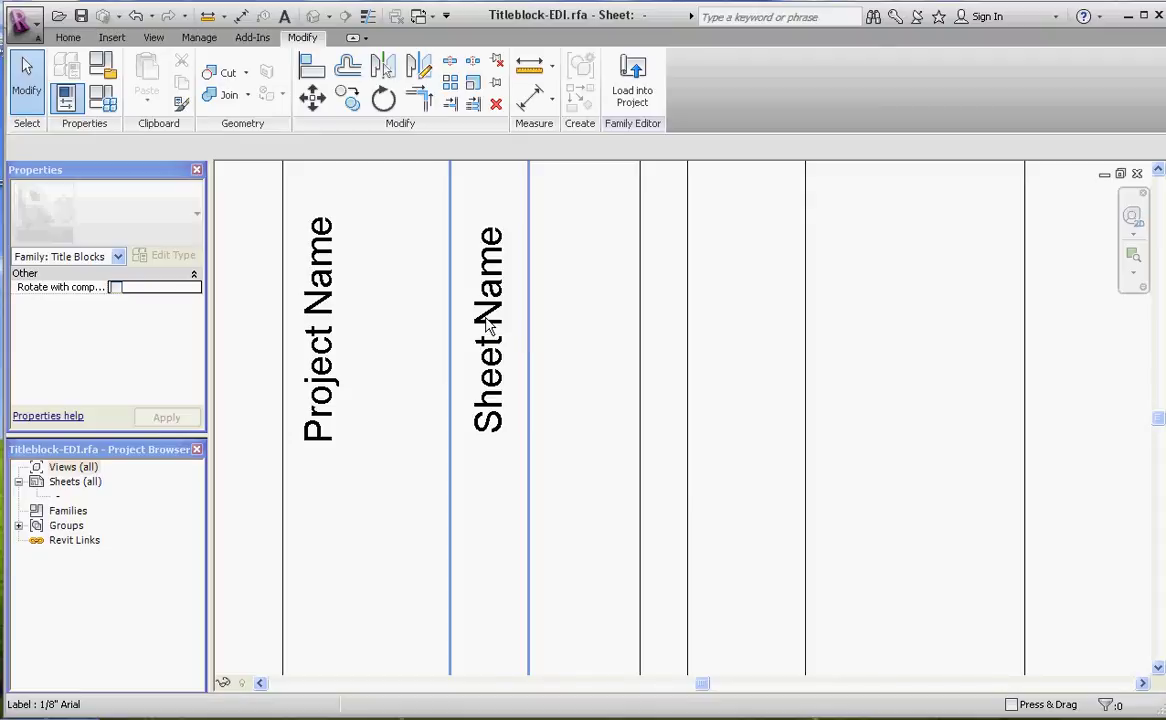
left_click(488, 320)
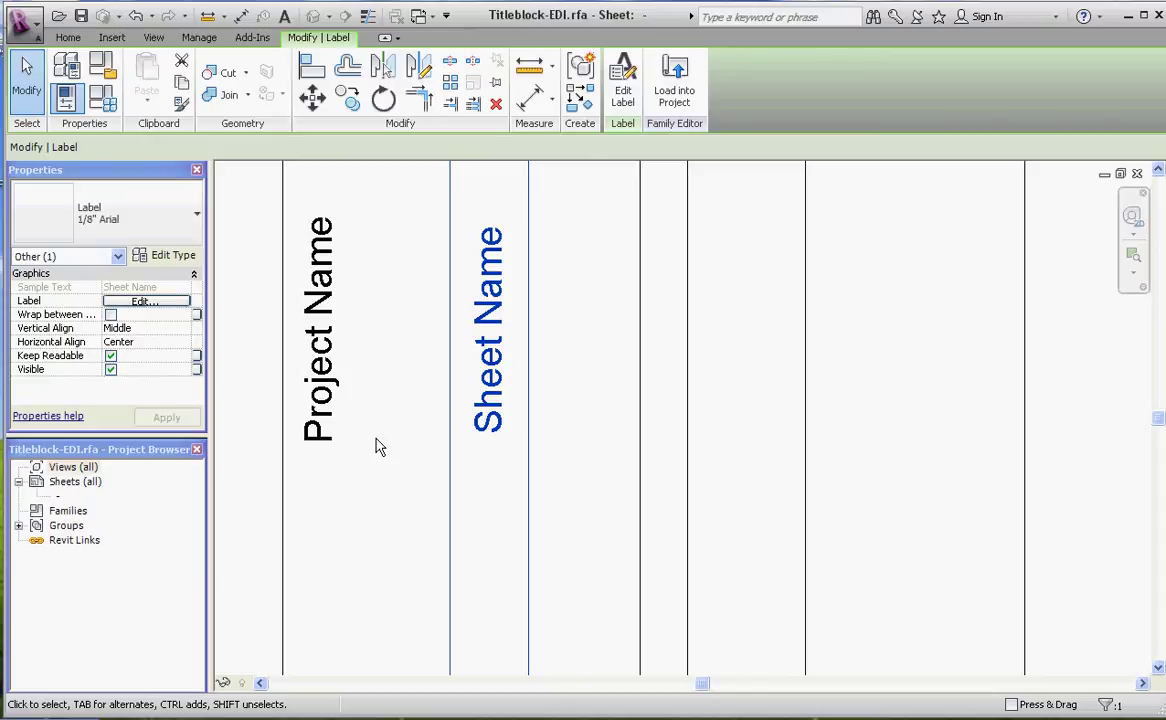
left_click(442, 336)
scroll(442, 333, "down", 3)
scroll(448, 570, "up", 2)
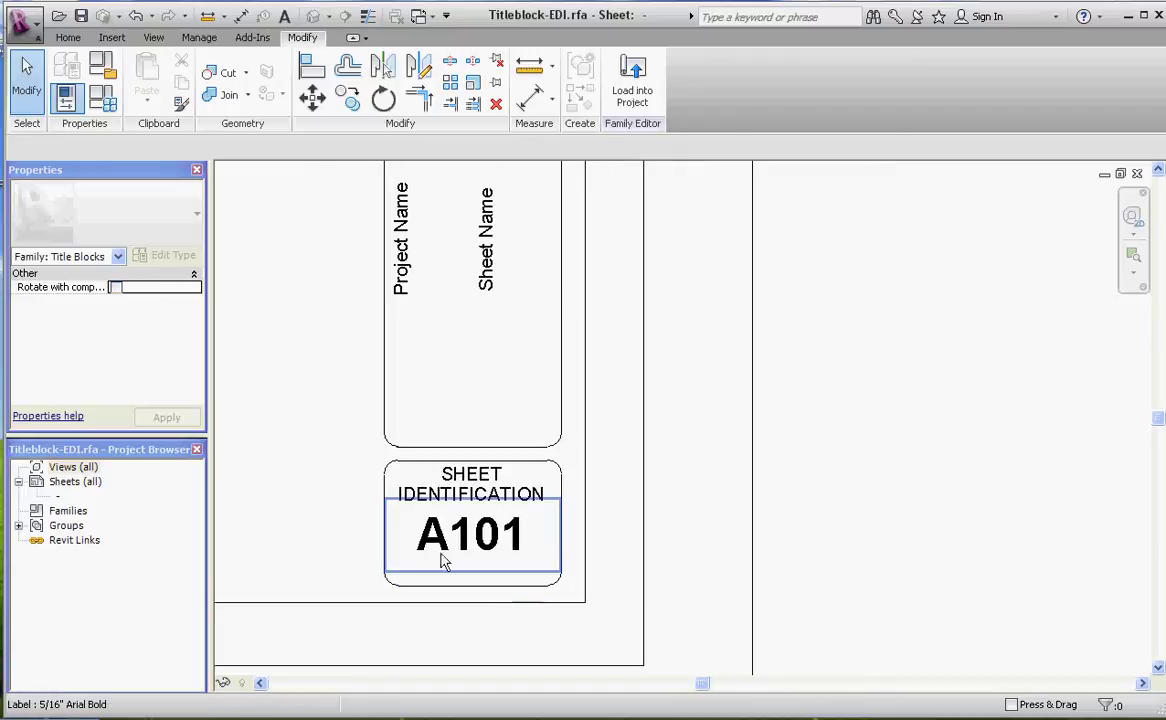